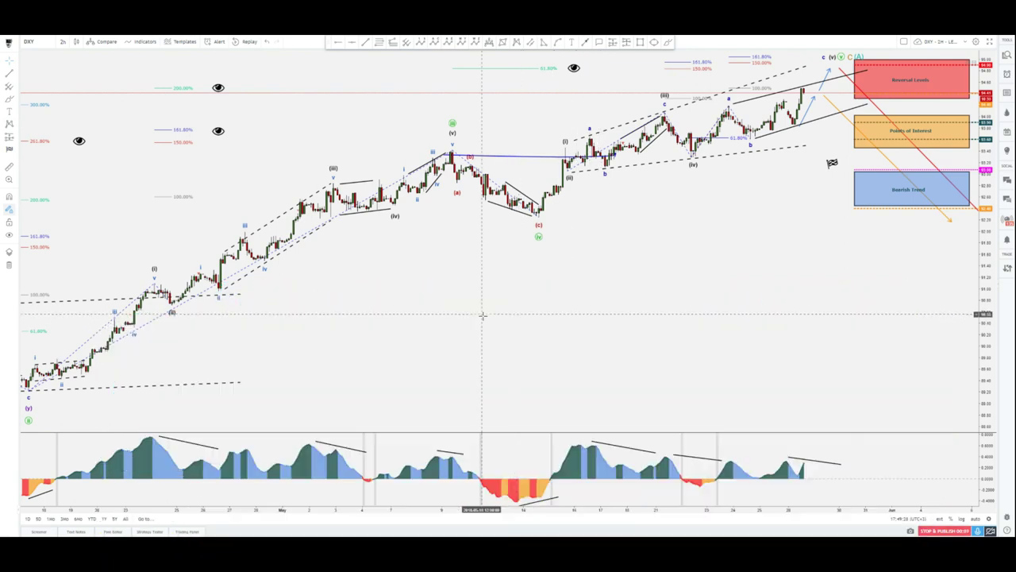
pyautogui.click(667, 45)
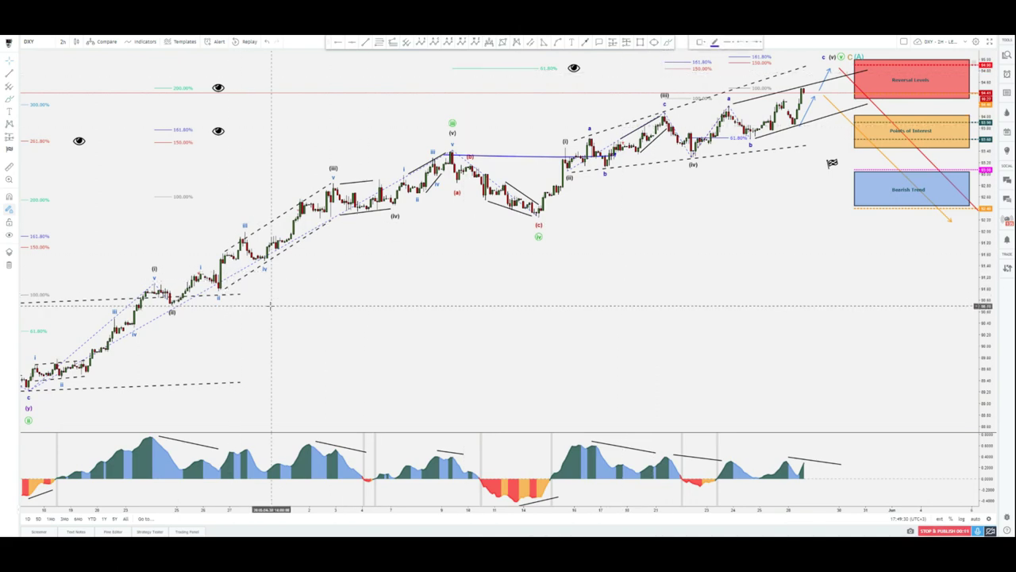
pyautogui.press('Escape')
pyautogui.moveTo(246, 320); pyautogui.dragTo(388, 319)
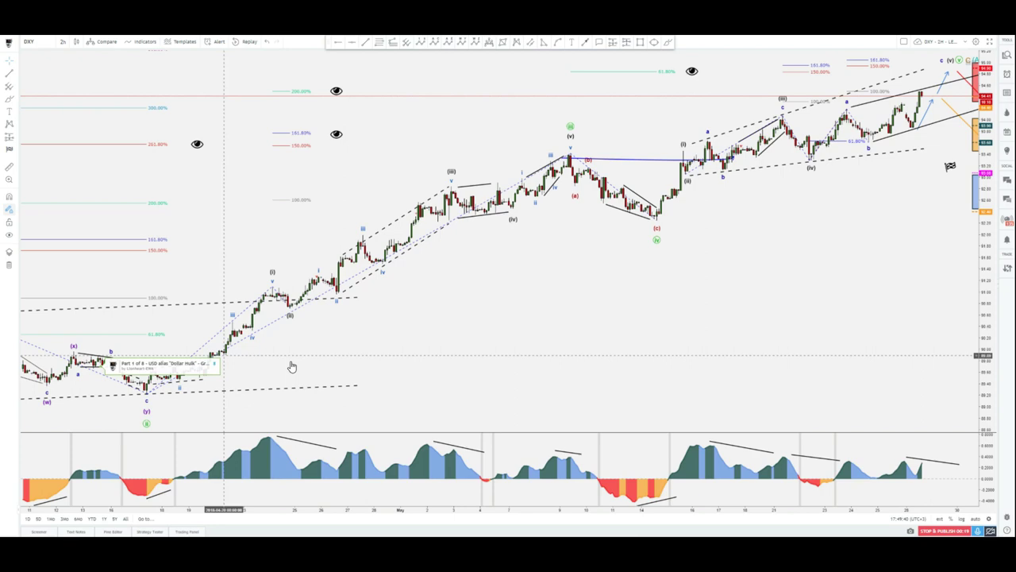
pyautogui.hscroll(6, 715, 312)
pyautogui.hscroll(3, 715, 315)
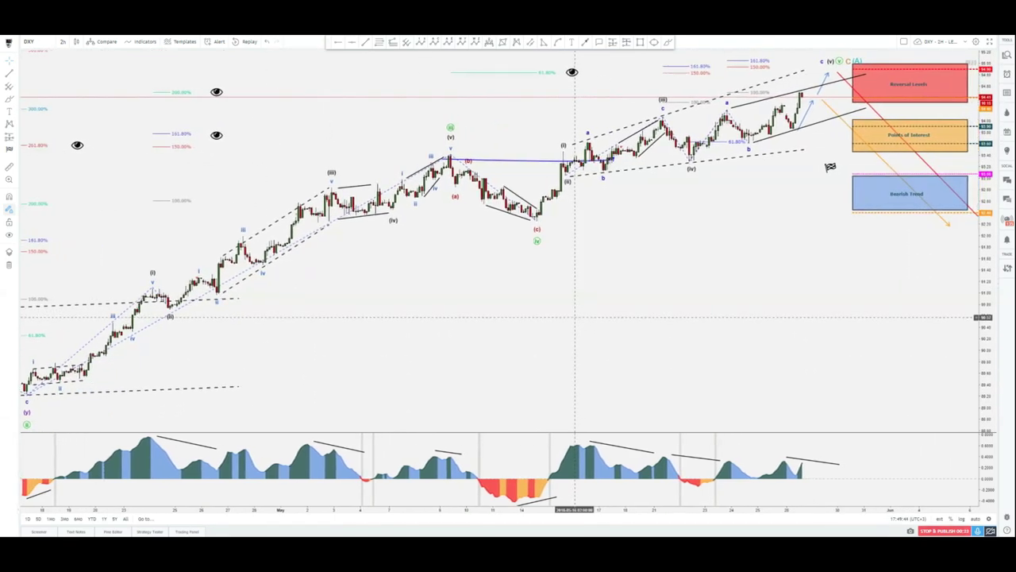
pyautogui.moveTo(575, 318); pyautogui.dragTo(575, 315)
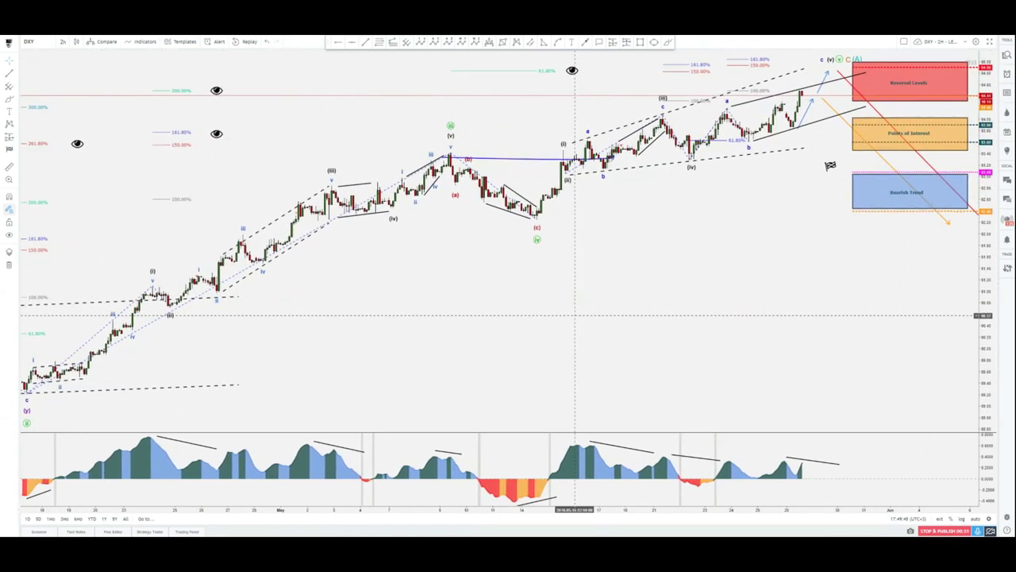
# Draw a brush arrow across the circled iii peak and a second stroke beneath it, then delete the second stroke.
pyautogui.click(414, 154)
pyautogui.click(496, 149)
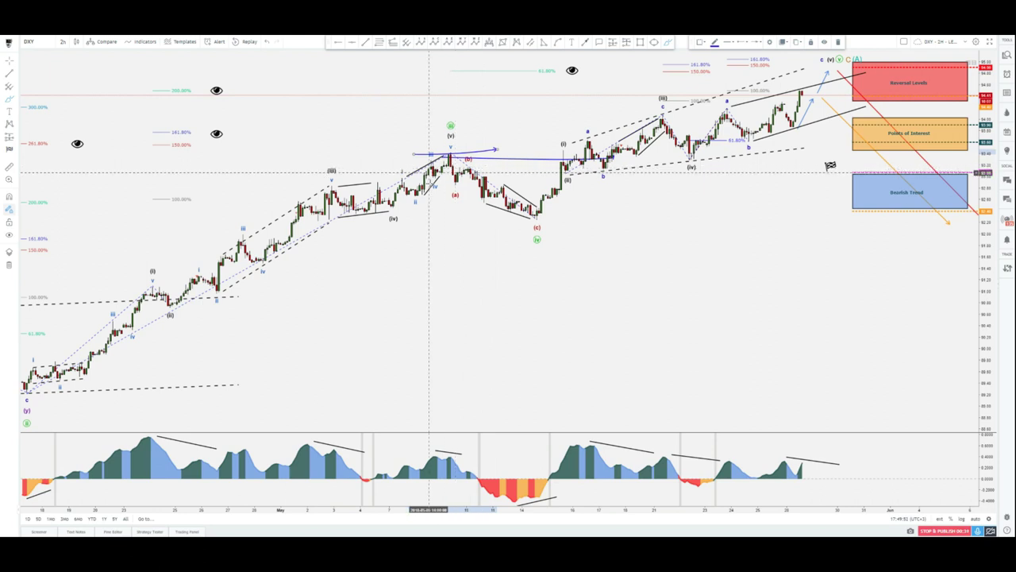
pyautogui.moveTo(418, 170)
pyautogui.mouseDown()
pyautogui.moveTo(449, 156)
pyautogui.moveTo(433, 216)
pyautogui.mouseUp()
pyautogui.press('Delete')
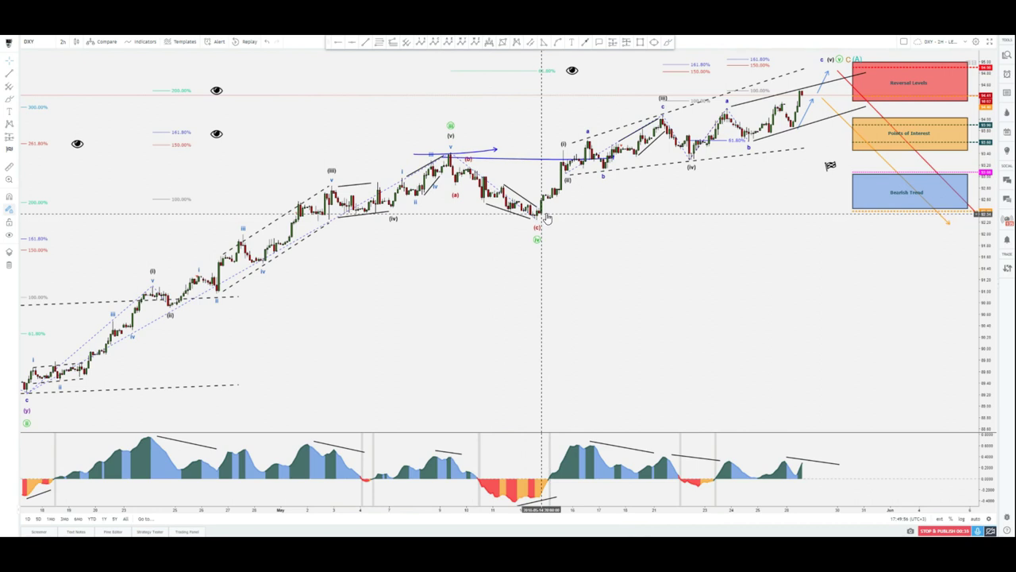
# Sketch a brush stroke along the rise from the wave (ii) low to the latest price, then delete it.
pyautogui.moveTo(539, 216); pyautogui.dragTo(529, 211)
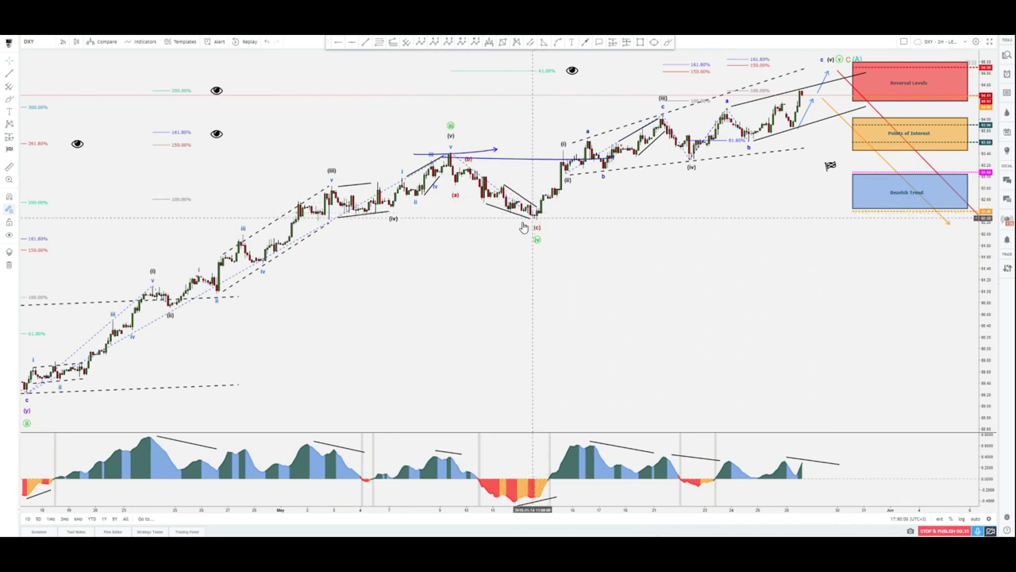
pyautogui.click(668, 43)
pyautogui.moveTo(562, 187)
pyautogui.mouseDown()
pyautogui.moveTo(603, 154)
pyautogui.moveTo(820, 95)
pyautogui.mouseUp()
pyautogui.press('Delete')
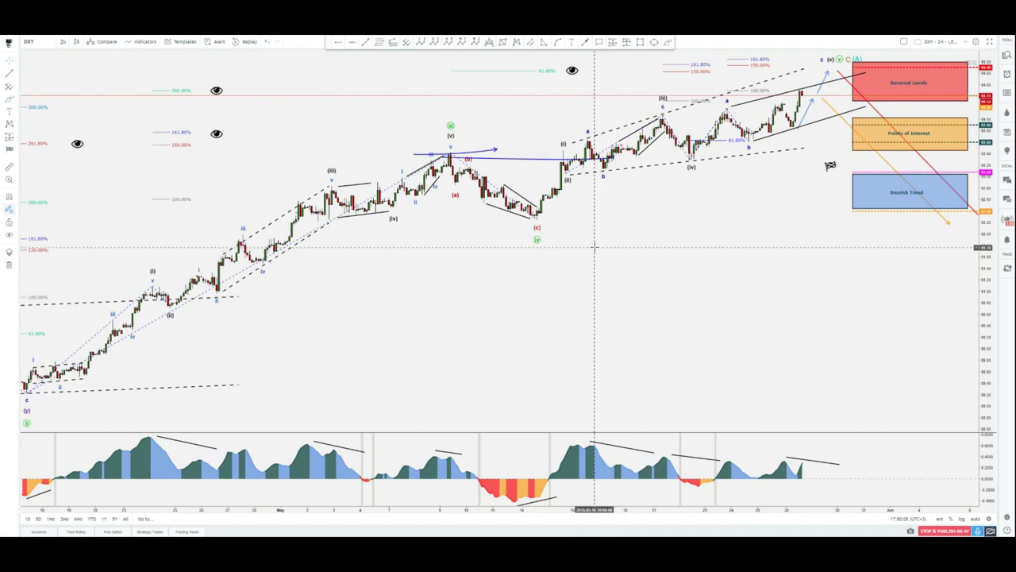
# Undo the remaining blue brush strokes at the circled iii peak, including the long horizontal one.
pyautogui.moveTo(595, 246); pyautogui.dragTo(514, 262)
pyautogui.hotkey('ctrl', 'z')
pyautogui.hotkey('ctrl', 'z')
pyautogui.hotkey('ctrl', 'z')
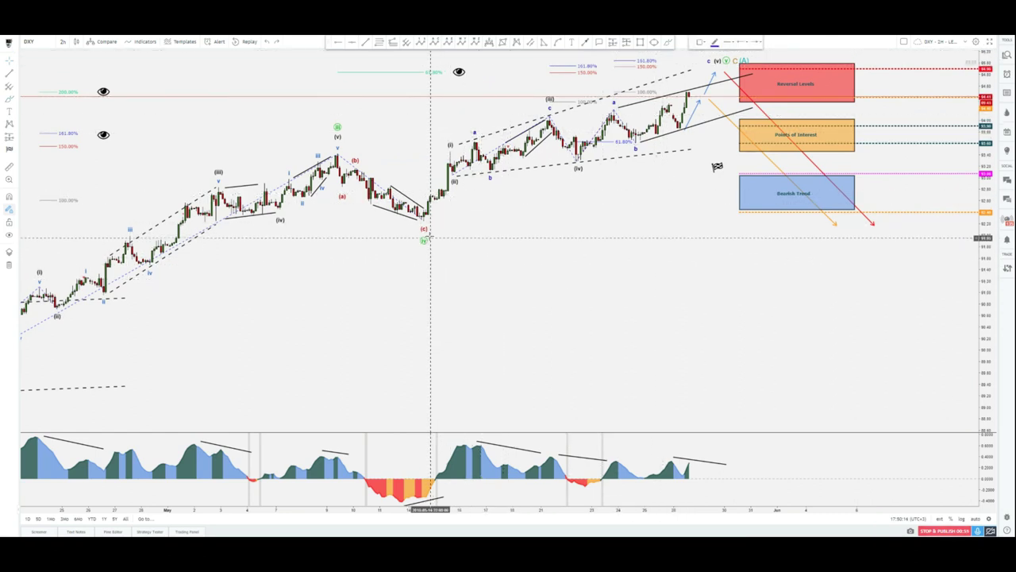
# Draw a curved brush arrow beside the (A) label above the Reversal Levels zone, then delete it.
pyautogui.hscroll(-5, 265, 294)
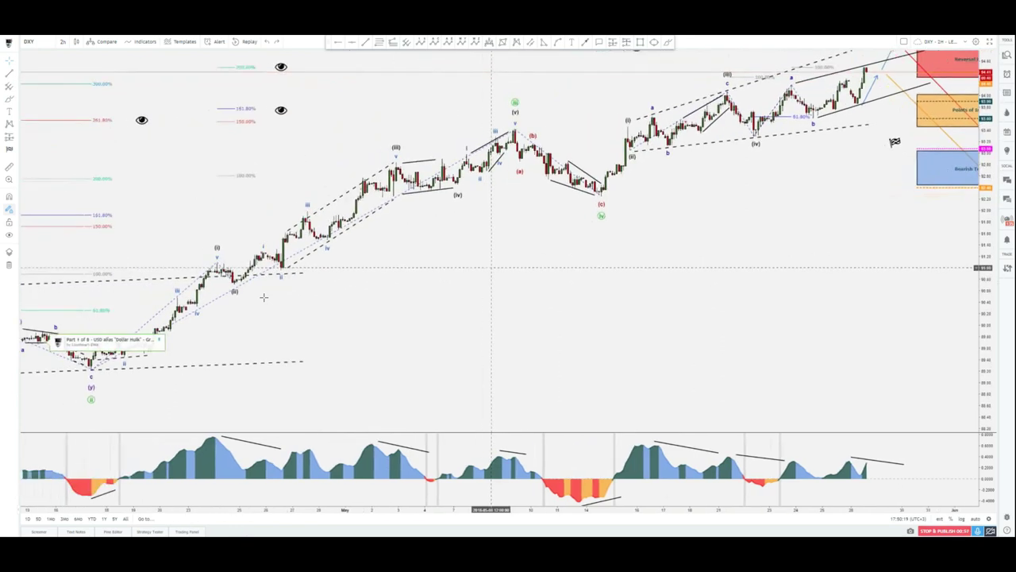
pyautogui.moveTo(445, 290); pyautogui.dragTo(435, 291)
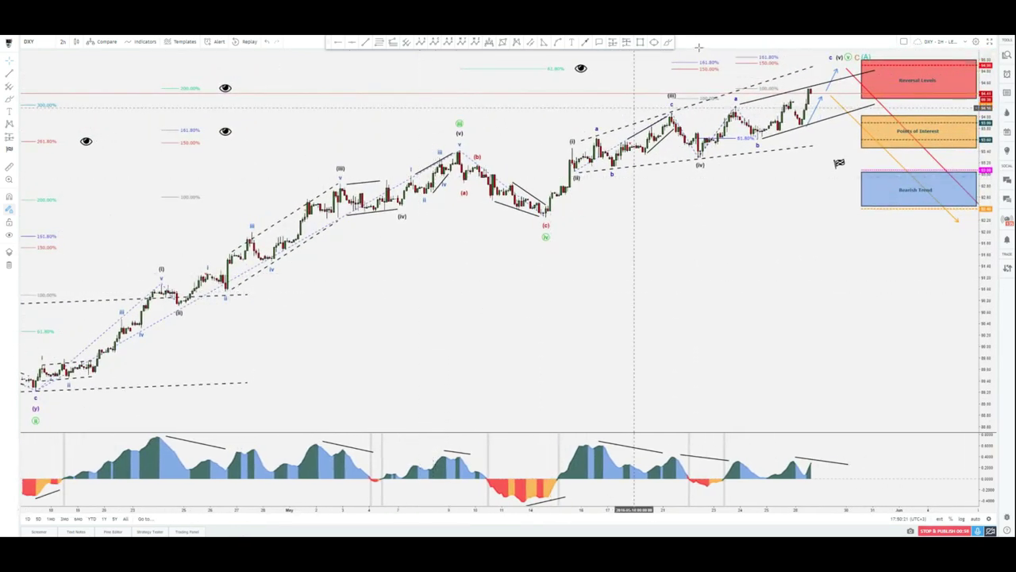
pyautogui.click(689, 69)
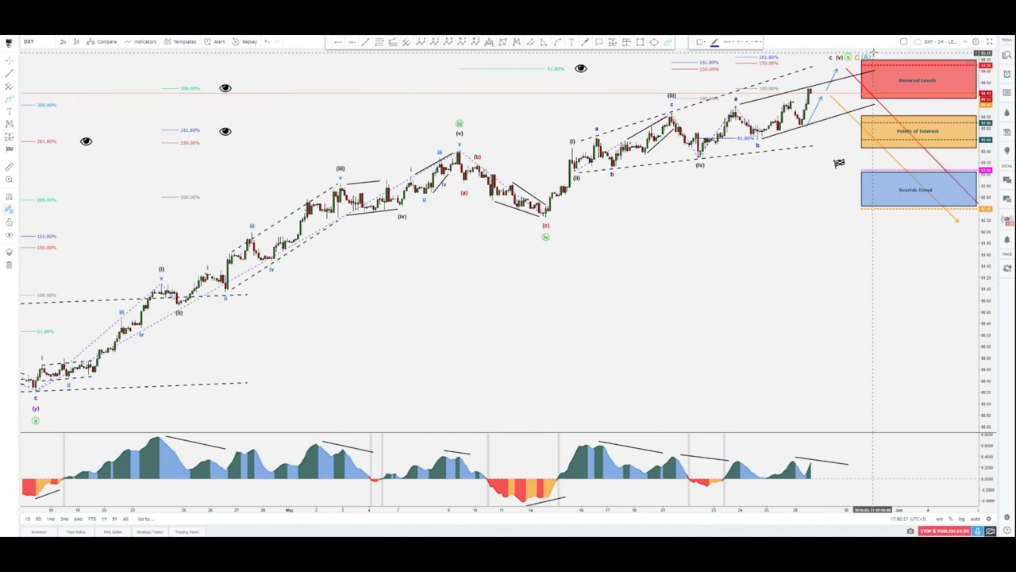
pyautogui.click(874, 56)
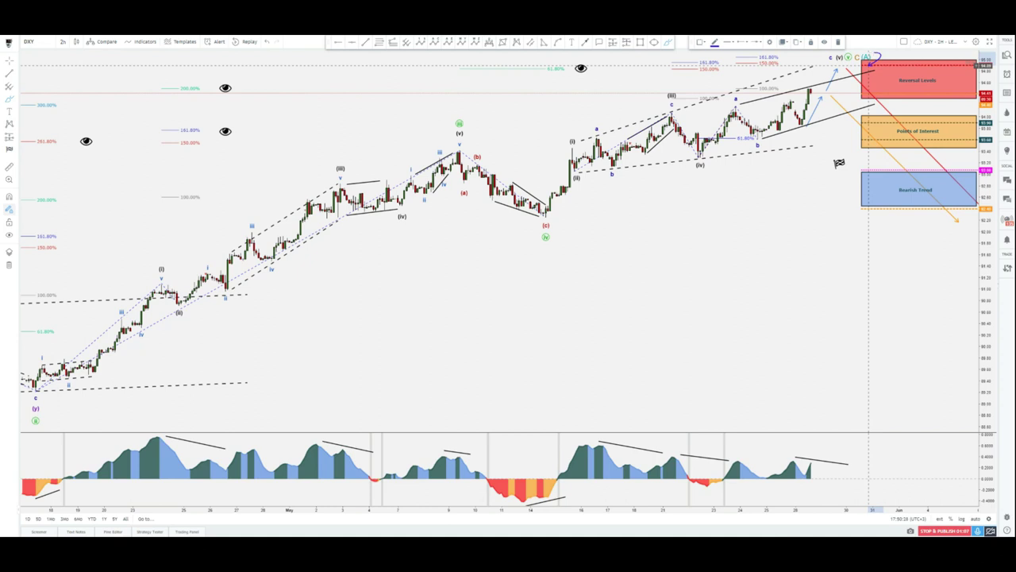
pyautogui.press('Delete')
pyautogui.rightClick(771, 189)
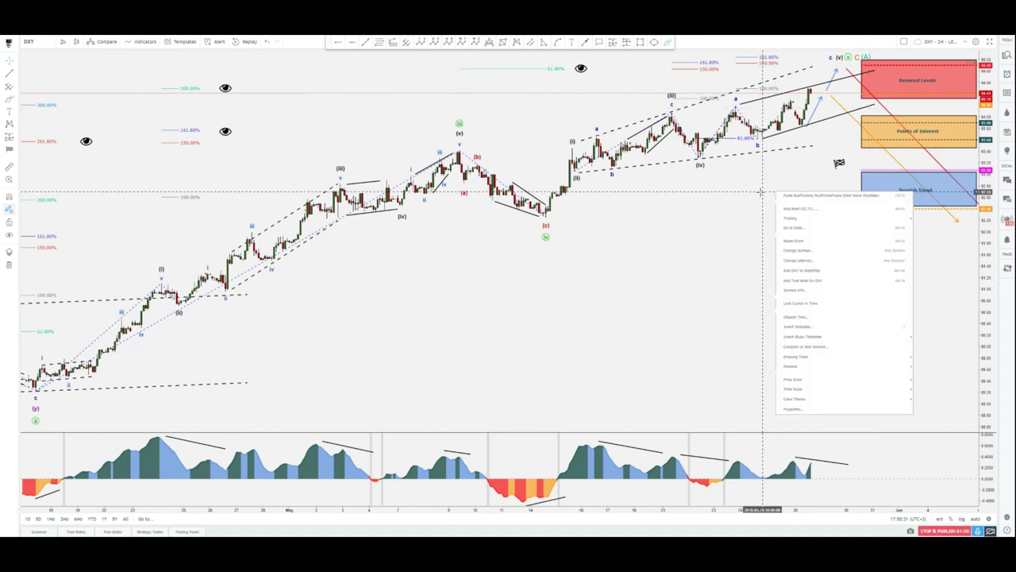
pyautogui.click(762, 193)
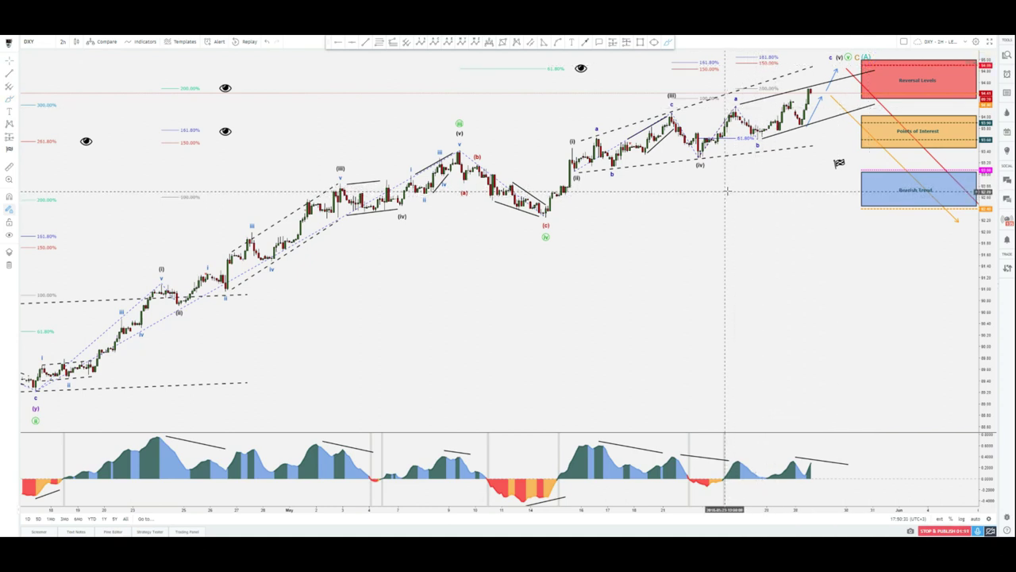
pyautogui.moveTo(727, 190); pyautogui.dragTo(720, 191)
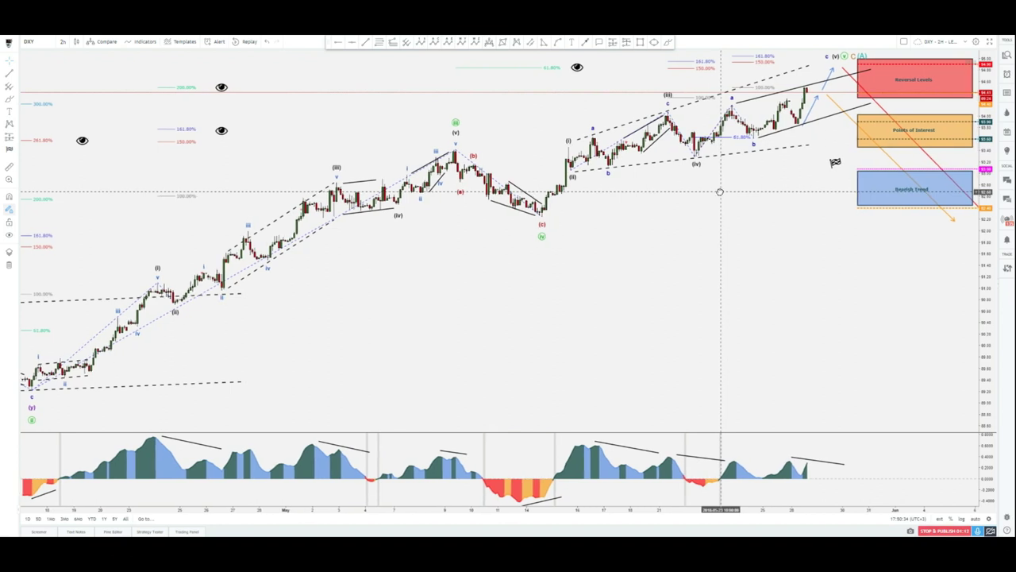
# Mark the 200%, 261.8% and 161.8%/150% extension levels near the chart's start with curved brush arrows, then remove the arrows.
pyautogui.click(665, 44)
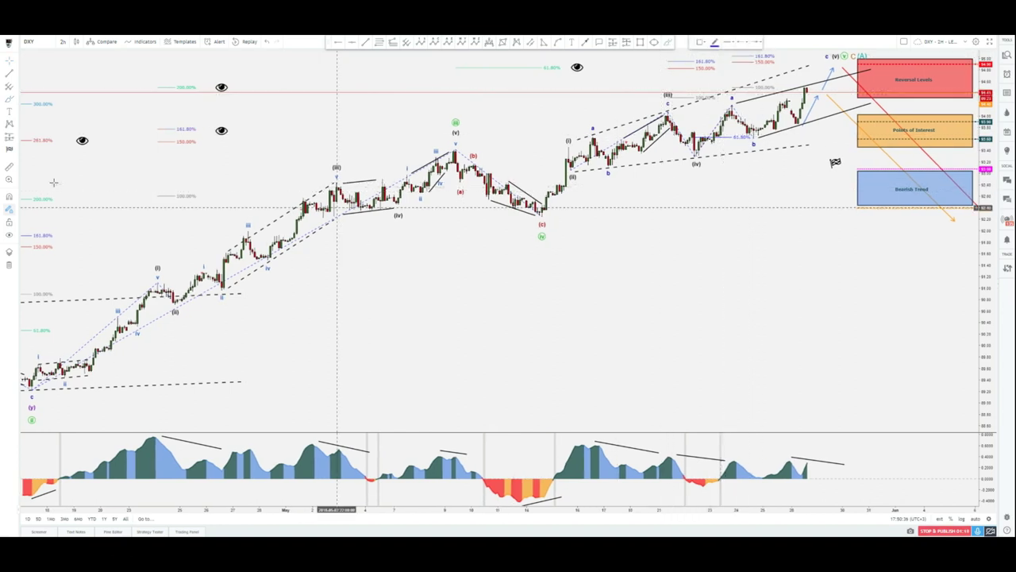
pyautogui.moveTo(45, 189); pyautogui.dragTo(62, 208)
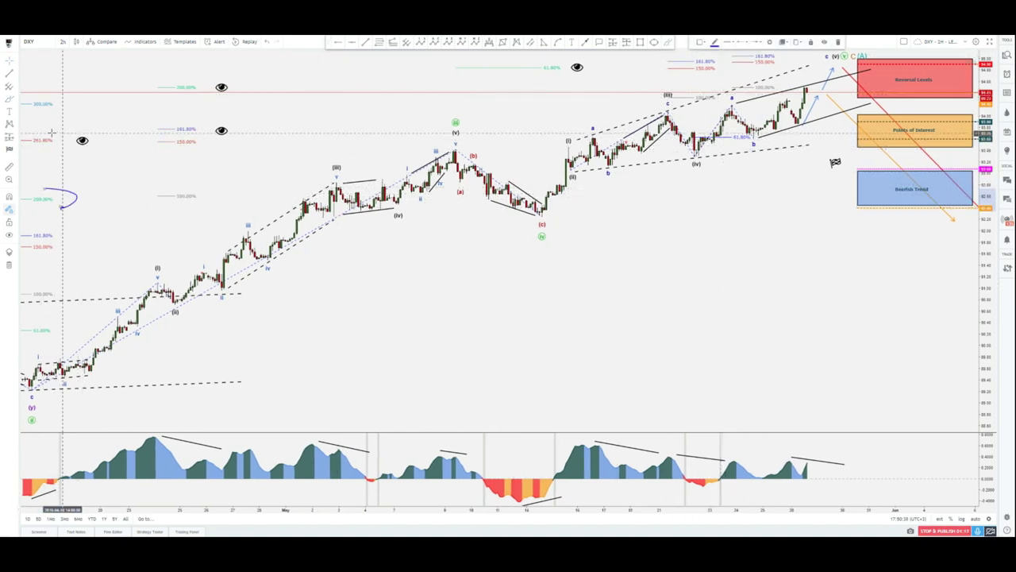
pyautogui.moveTo(52, 133); pyautogui.dragTo(52, 161)
pyautogui.moveTo(189, 124)
pyautogui.mouseDown()
pyautogui.moveTo(223, 137)
pyautogui.moveTo(185, 159)
pyautogui.mouseUp()
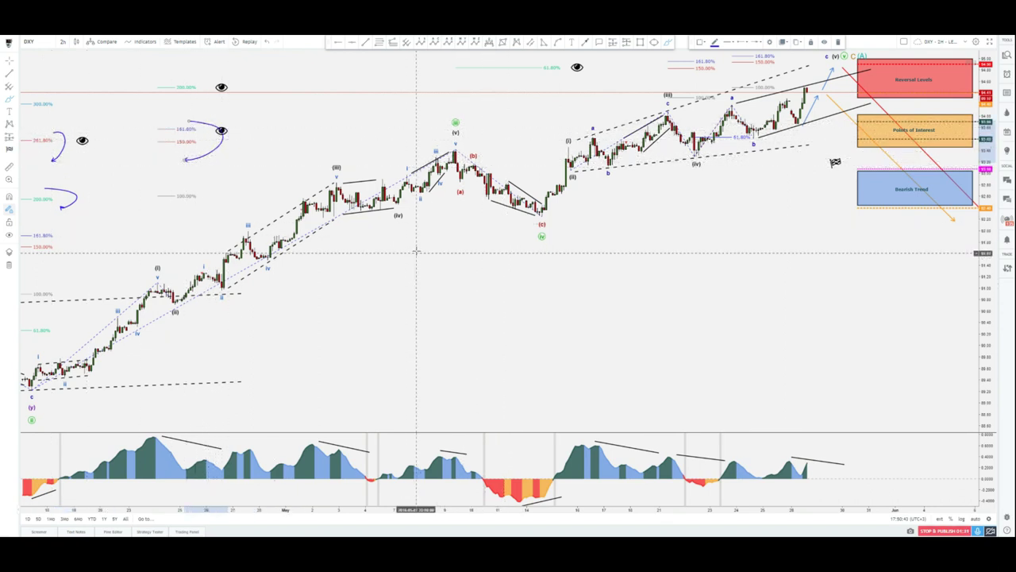
pyautogui.press('Delete')
pyautogui.hotkey('ctrl', 'z')
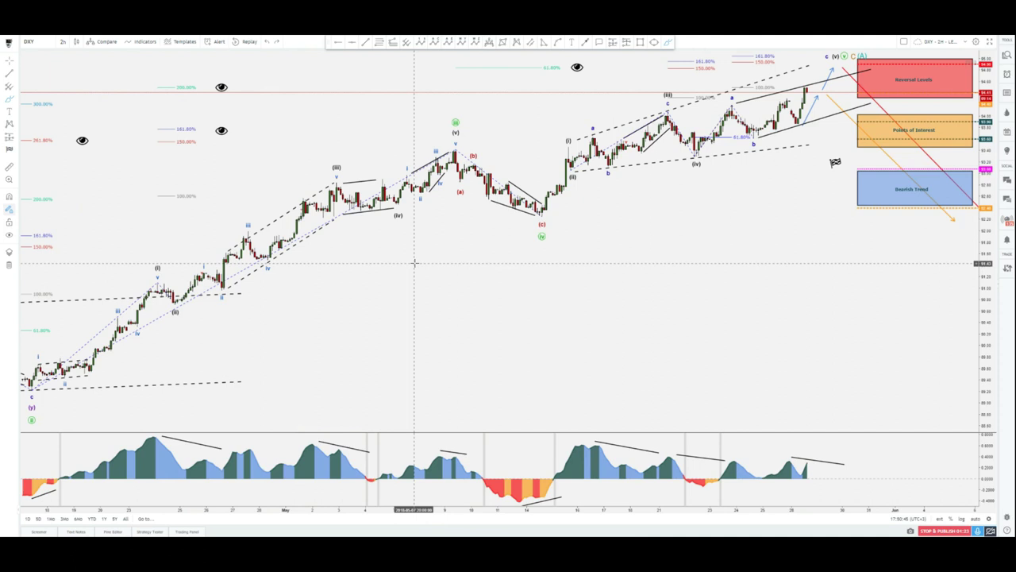
# Trace the price path from the circled ii low to the circled iv low and onward with brush arrows, then undo the strokes.
pyautogui.click(669, 44)
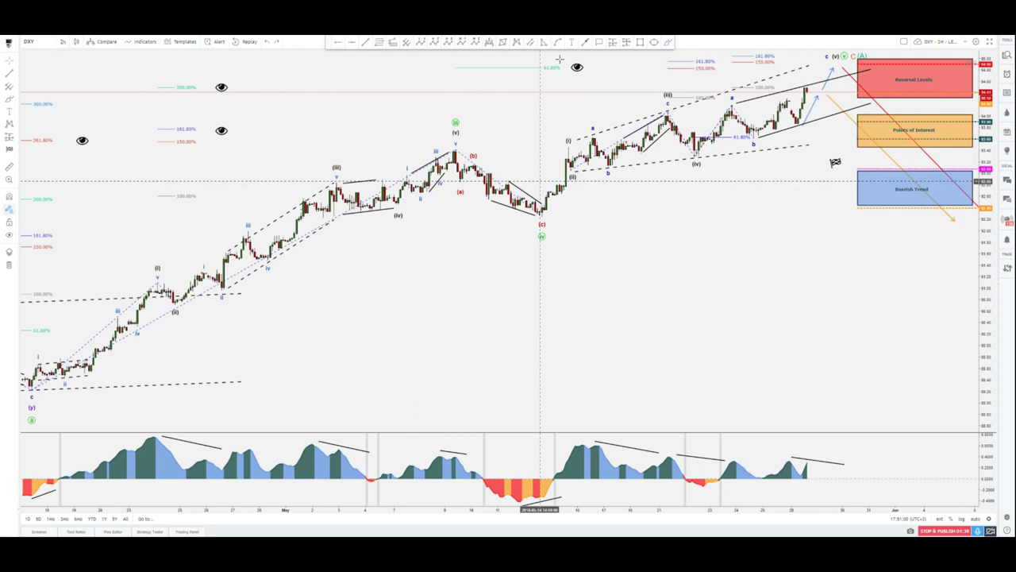
pyautogui.click(666, 44)
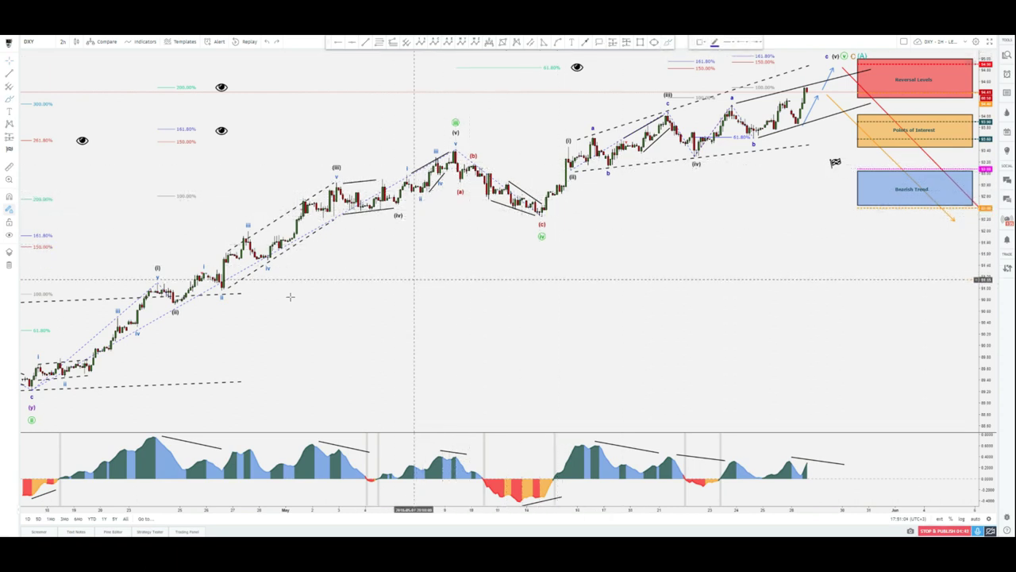
pyautogui.moveTo(56, 390)
pyautogui.mouseDown()
pyautogui.moveTo(119, 315)
pyautogui.moveTo(182, 300)
pyautogui.moveTo(337, 188)
pyautogui.moveTo(414, 210)
pyautogui.moveTo(452, 151)
pyautogui.moveTo(568, 211)
pyautogui.moveTo(542, 251)
pyautogui.mouseUp()
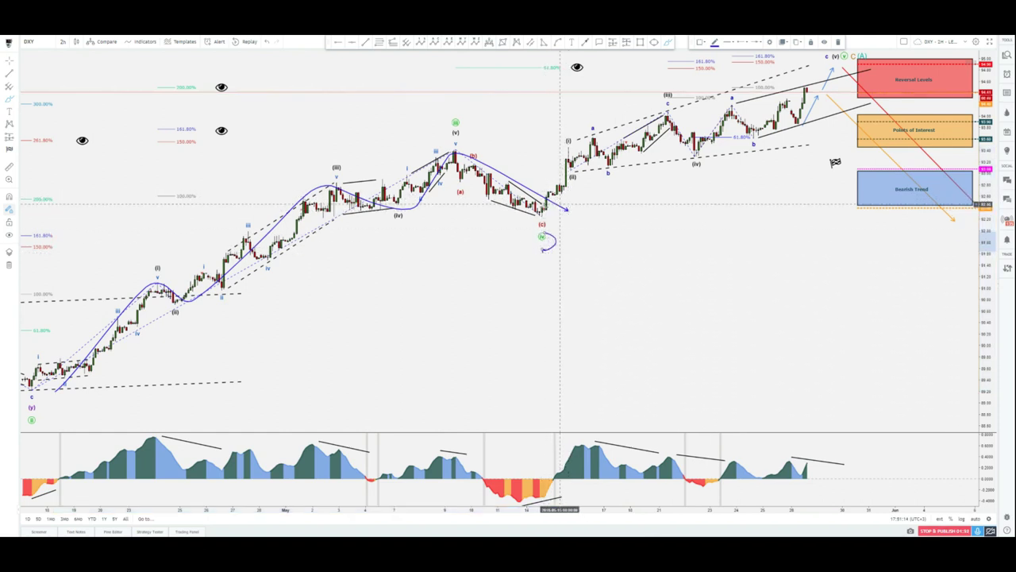
pyautogui.moveTo(543, 211)
pyautogui.mouseDown()
pyautogui.moveTo(577, 137)
pyautogui.moveTo(605, 156)
pyautogui.moveTo(686, 109)
pyautogui.moveTo(705, 139)
pyautogui.mouseUp()
pyautogui.hotkey('ctrl', 'z')
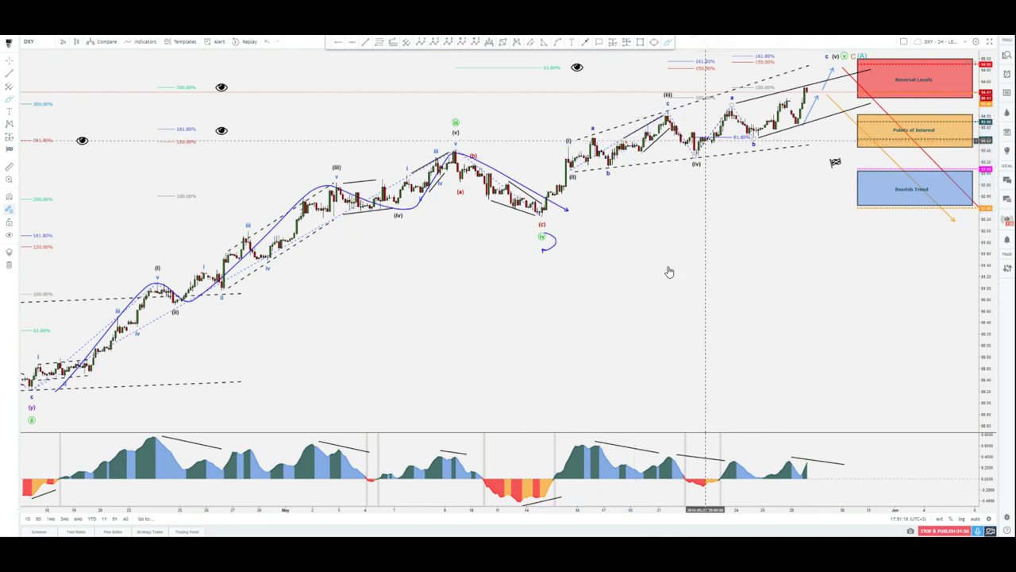
pyautogui.hotkey('ctrl', 'z')
pyautogui.hotkey('ctrl', 'z')
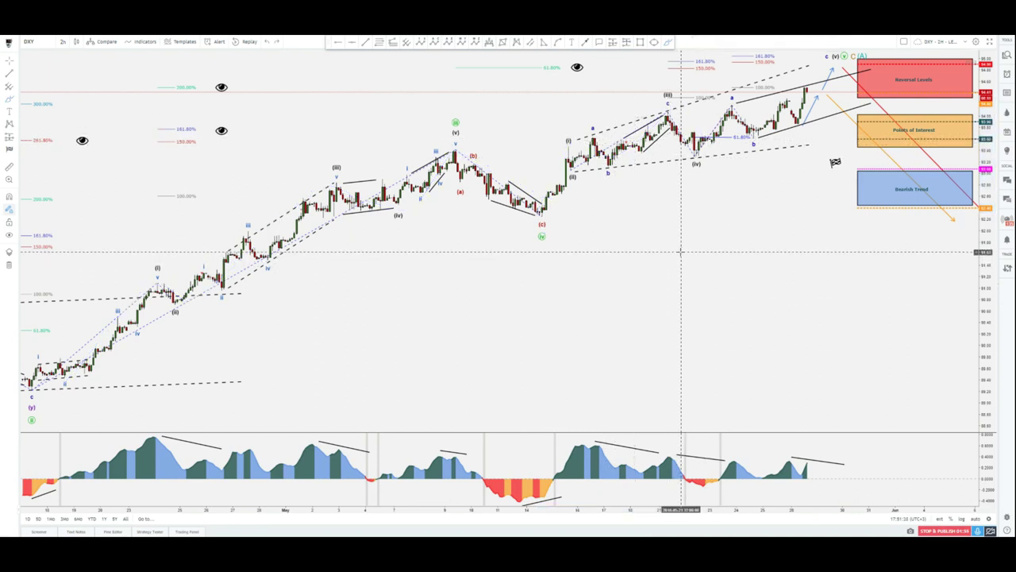
# Draw brush arrows from the latest a high and b low up into the Reversal Levels zone, then undo them.
pyautogui.rightClick(681, 252)
pyautogui.click(649, 164)
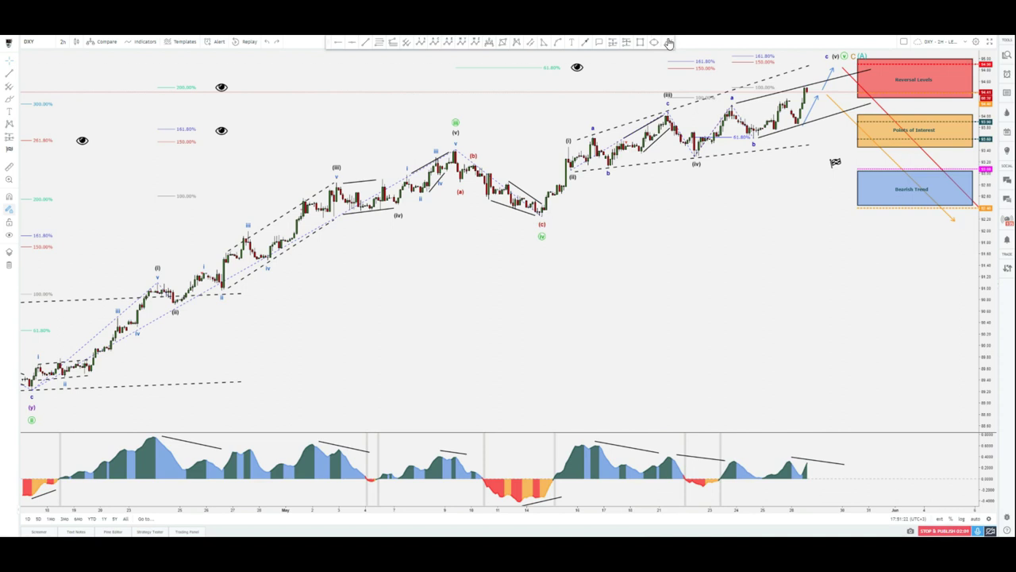
pyautogui.moveTo(732, 104); pyautogui.dragTo(861, 62)
pyautogui.moveTo(754, 138); pyautogui.dragTo(862, 94)
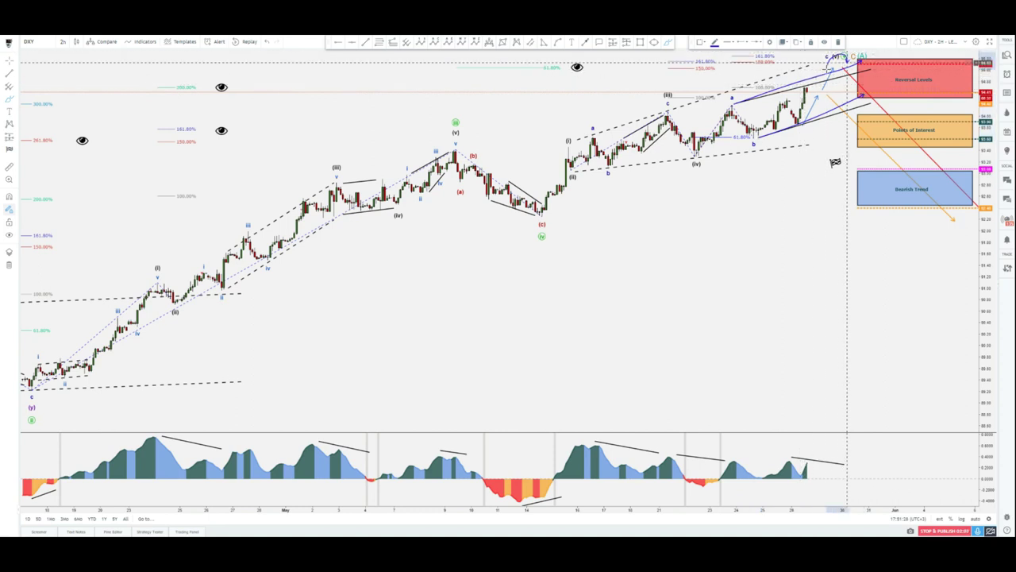
pyautogui.hotkey('ctrl', 'z')
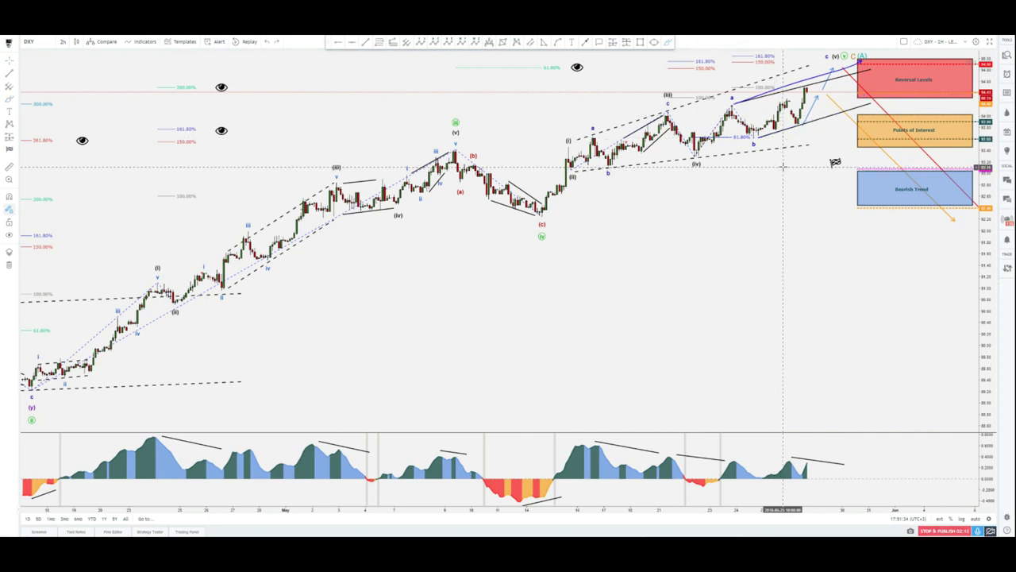
pyautogui.hotkey('ctrl', 'z')
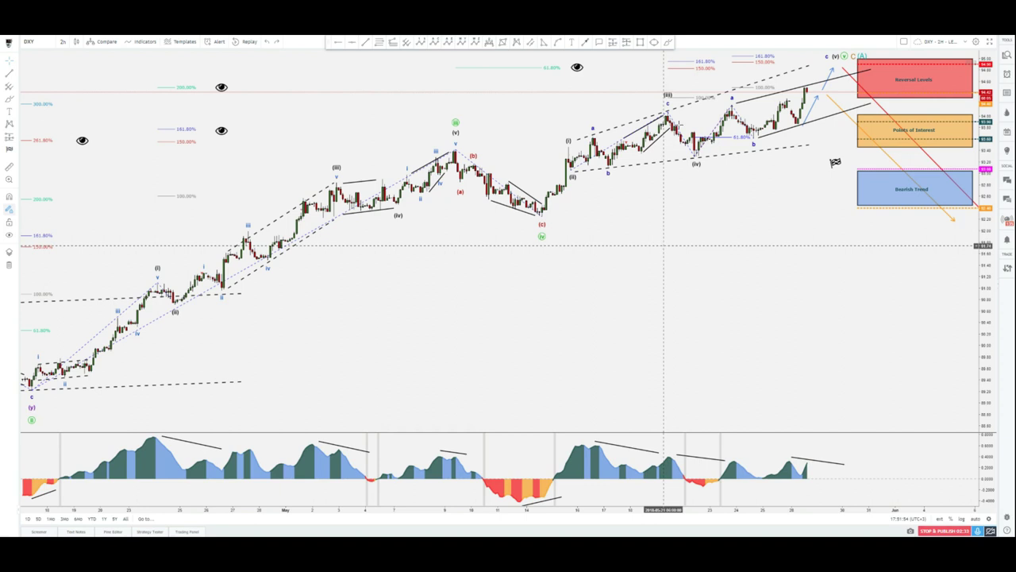
# Draw a steep downward brush arrow from the latest price to well below the Bearish Trend zone, then delete it.
pyautogui.click(669, 42)
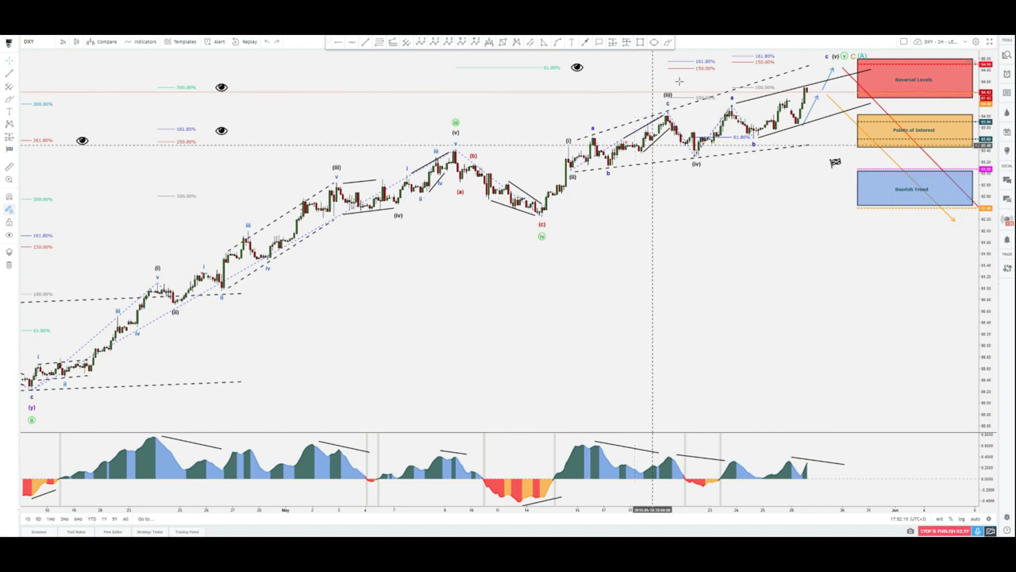
pyautogui.click(672, 46)
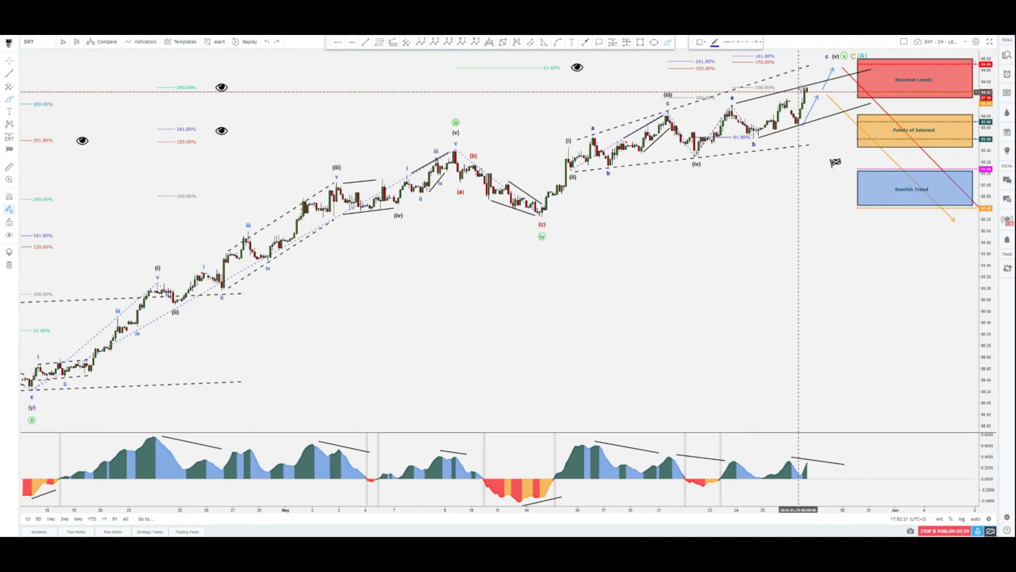
pyautogui.moveTo(808, 88)
pyautogui.mouseDown()
pyautogui.moveTo(890, 180)
pyautogui.moveTo(960, 356)
pyautogui.mouseUp()
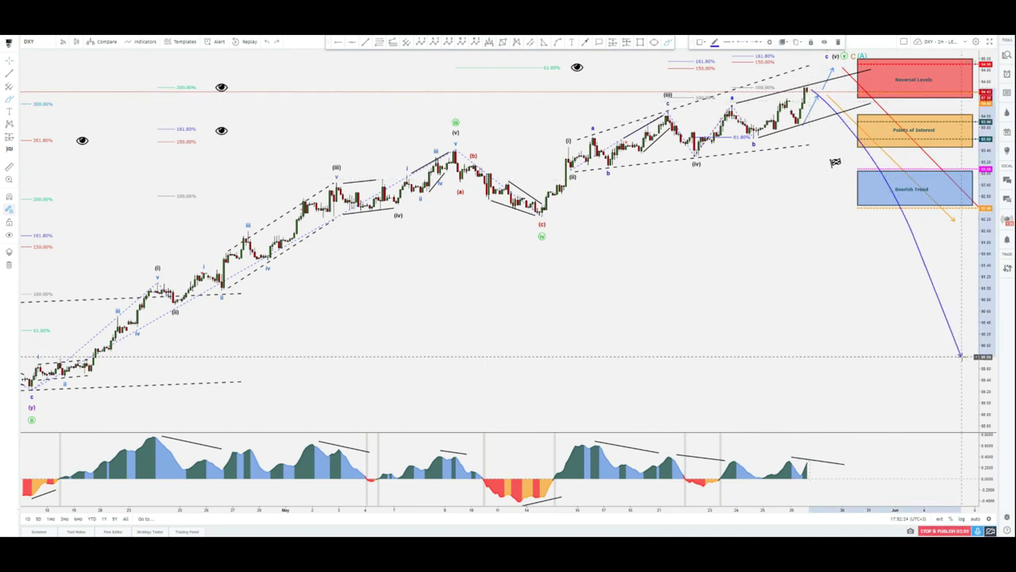
pyautogui.press('Delete')
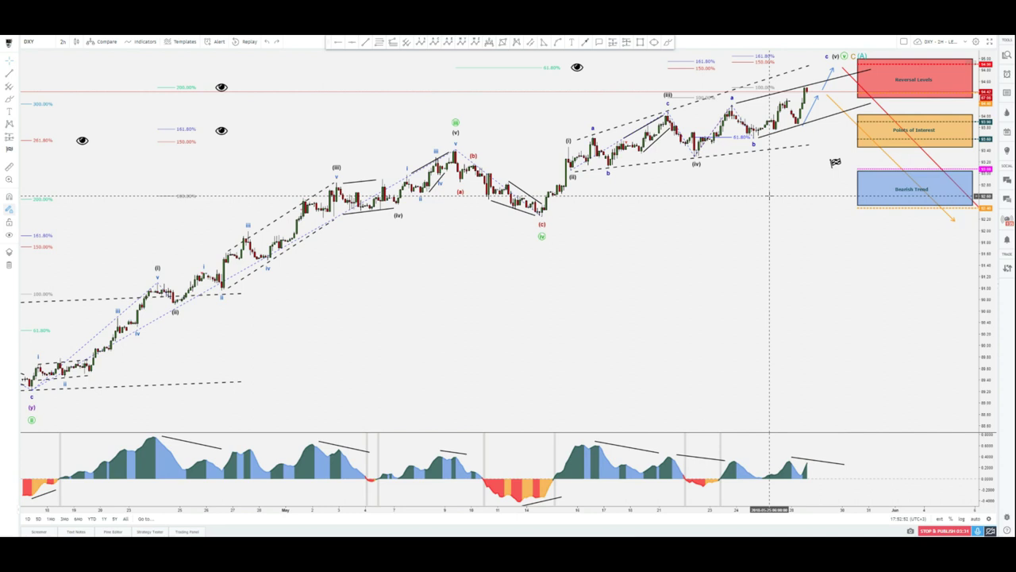
# Sketch the projected price path up into Reversal Levels, down to Points of Interest, and then below the Bearish Trend zone.
pyautogui.click(669, 43)
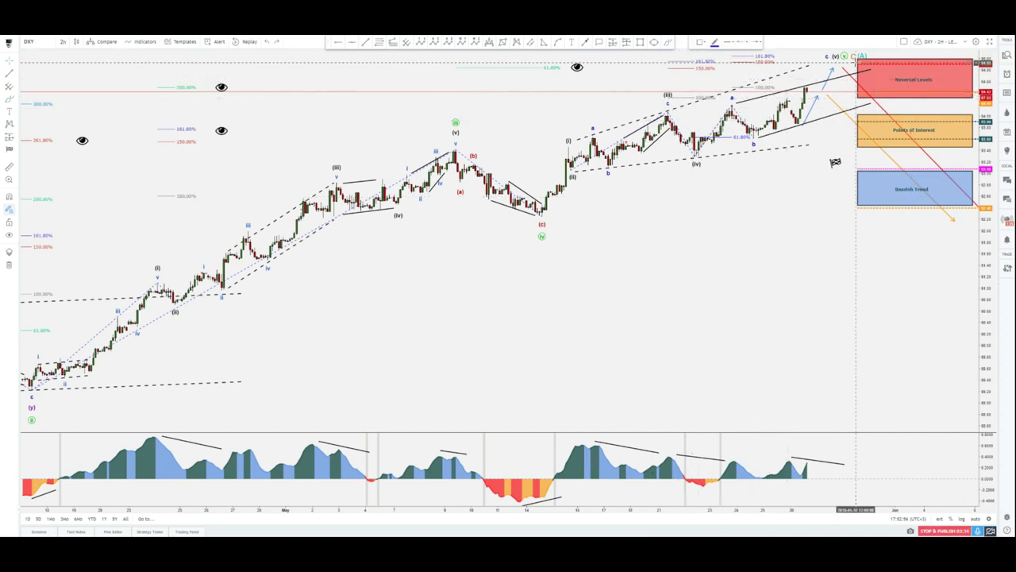
pyautogui.moveTo(851, 62)
pyautogui.mouseDown()
pyautogui.moveTo(879, 62)
pyautogui.moveTo(851, 69)
pyautogui.moveTo(822, 105)
pyautogui.moveTo(841, 108)
pyautogui.moveTo(881, 56)
pyautogui.moveTo(909, 135)
pyautogui.moveTo(951, 117)
pyautogui.moveTo(964, 267)
pyautogui.mouseUp()
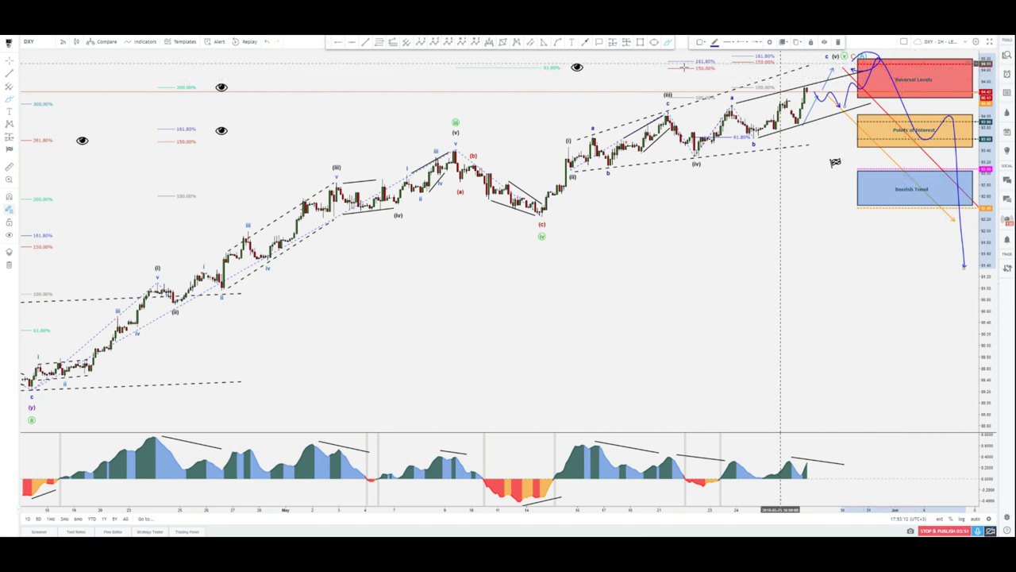
# Trace the rising waves with brush arrows from the early low to the 61.80% and 161.80% targets, and mark the latest histogram divergence.
pyautogui.moveTo(577, 70); pyautogui.dragTo(540, 85)
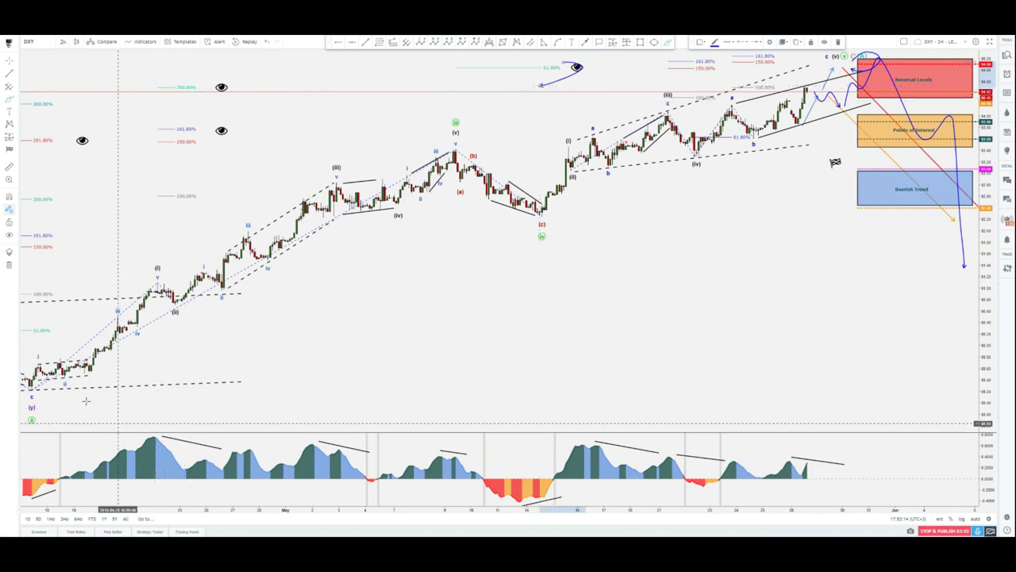
pyautogui.moveTo(87, 389)
pyautogui.mouseDown()
pyautogui.moveTo(448, 141)
pyautogui.moveTo(544, 214)
pyautogui.moveTo(566, 77)
pyautogui.mouseUp()
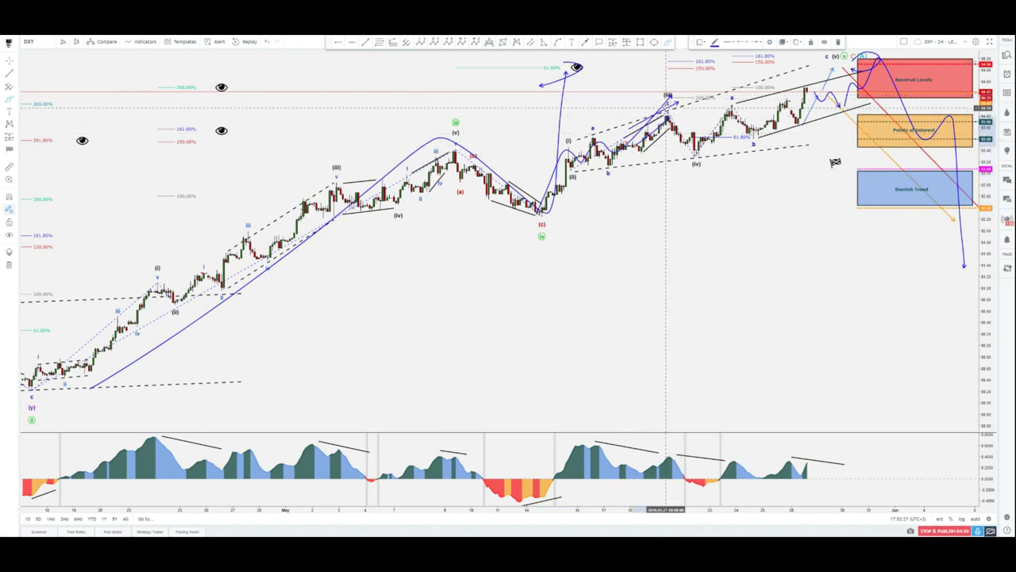
pyautogui.moveTo(666, 99)
pyautogui.mouseDown()
pyautogui.moveTo(695, 153)
pyautogui.moveTo(732, 102)
pyautogui.moveTo(754, 142)
pyautogui.moveTo(778, 51)
pyautogui.moveTo(713, 71)
pyautogui.moveTo(782, 54)
pyautogui.moveTo(761, 81)
pyautogui.mouseUp()
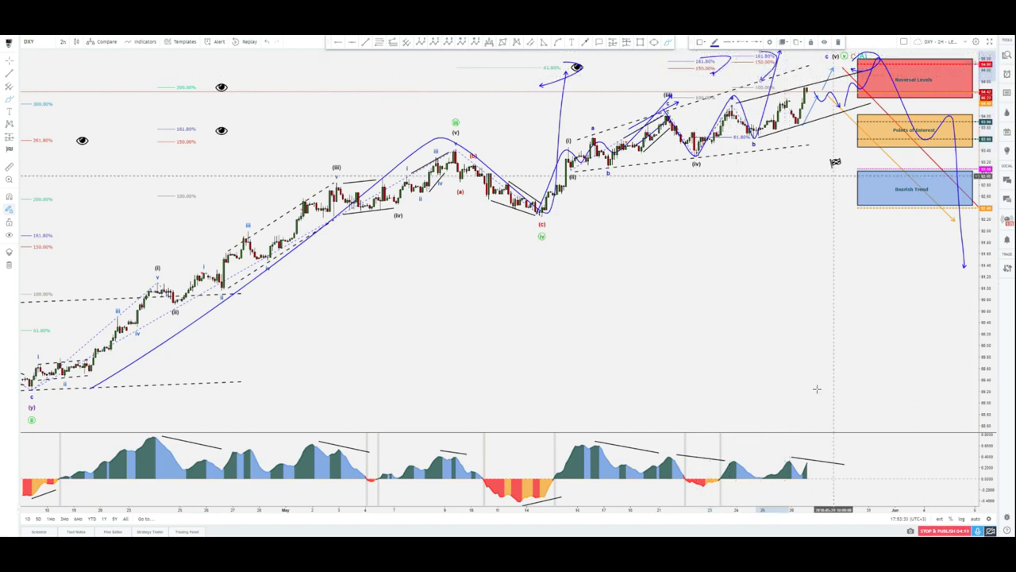
pyautogui.moveTo(786, 455); pyautogui.dragTo(853, 458)
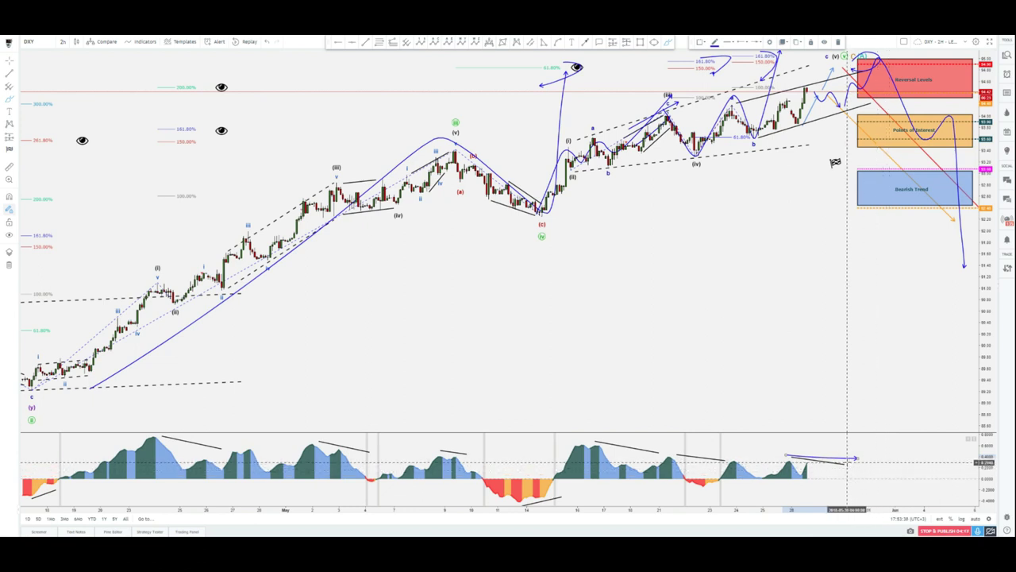
# Undo all the brush strokes on the price chart and histogram, including the projected reversal path.
pyautogui.click(804, 339)
pyautogui.hotkey('ctrl', 'z')
pyautogui.hotkey('ctrl', 'z')
pyautogui.hotkey('ctrl', 'z')
pyautogui.hotkey('ctrl', 'z')
pyautogui.hotkey('ctrl', 'z')
pyautogui.hotkey('ctrl', 'z')
pyautogui.hotkey('ctrl', 'z')
pyautogui.hotkey('ctrl', 'z')
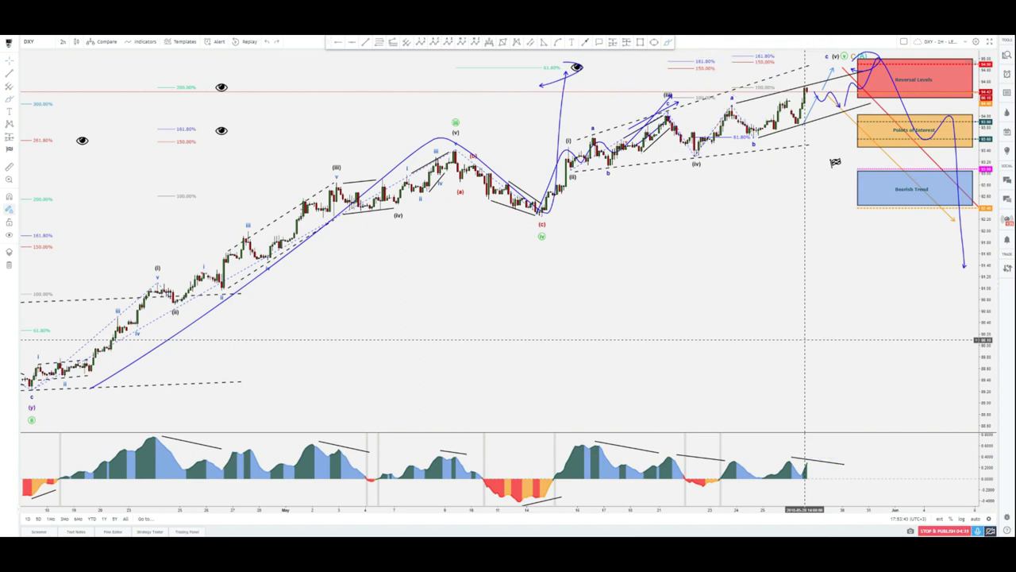
pyautogui.hotkey('ctrl', 'z')
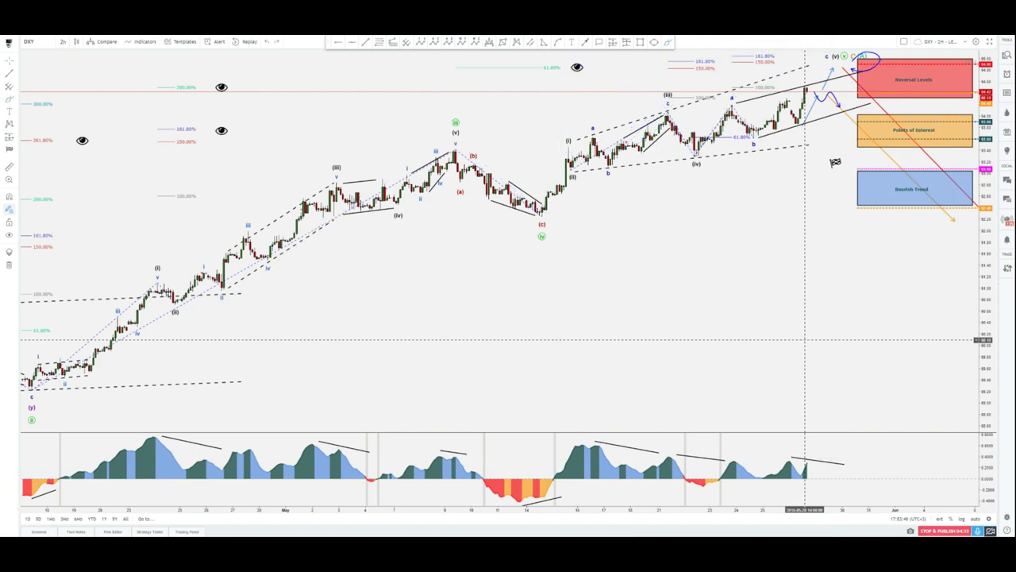
pyautogui.hotkey('ctrl', 'z')
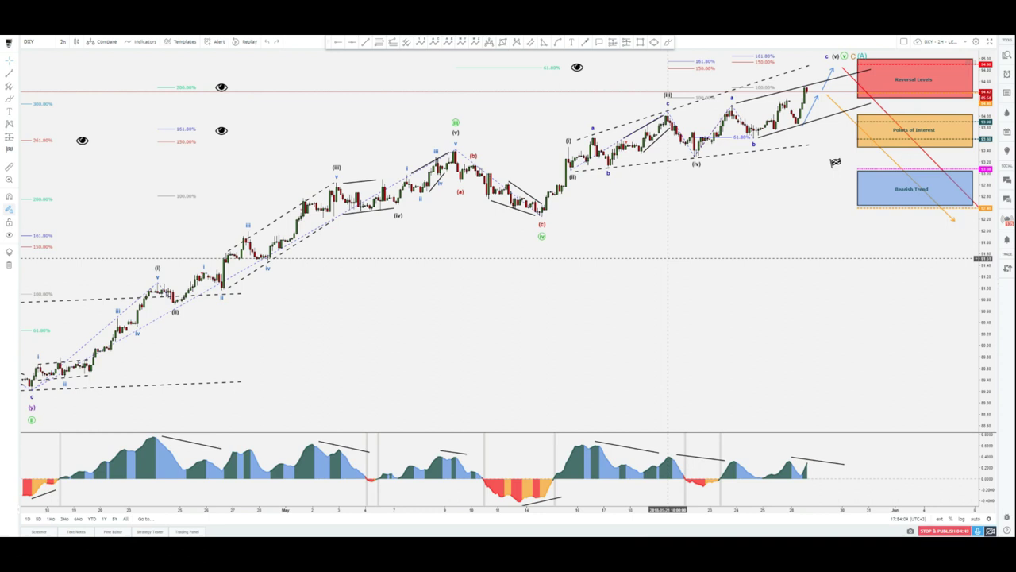
# Draw a brush stroke along the rise from the early waves toward the latest price, then delete it.
pyautogui.click(670, 45)
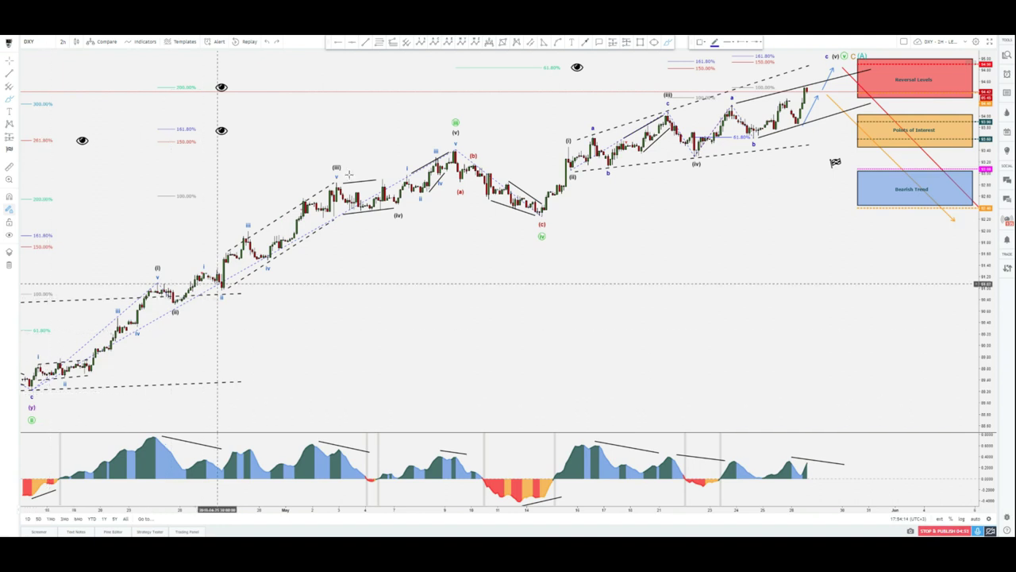
pyautogui.click(244, 325)
pyautogui.moveTo(425, 172)
pyautogui.mouseDown()
pyautogui.moveTo(492, 168)
pyautogui.moveTo(580, 189)
pyautogui.moveTo(694, 147)
pyautogui.moveTo(752, 92)
pyautogui.moveTo(814, 88)
pyautogui.mouseUp()
pyautogui.press('Delete')
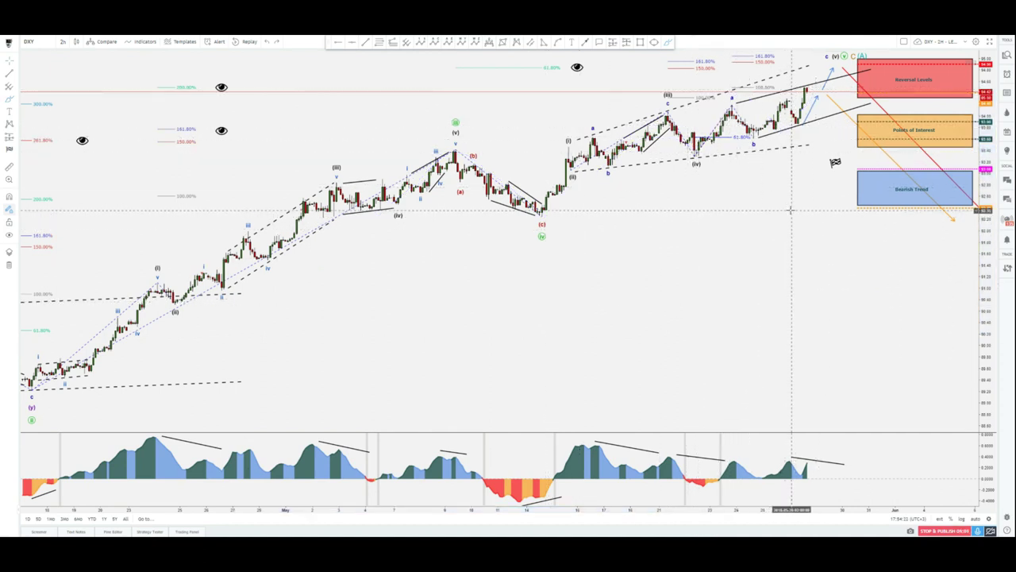
pyautogui.click(671, 44)
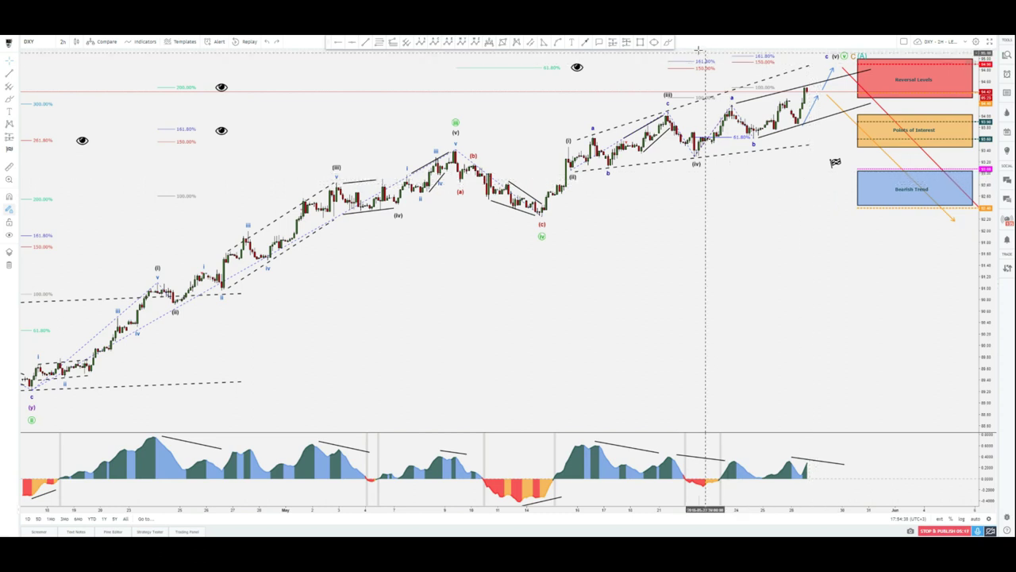
pyautogui.click(671, 44)
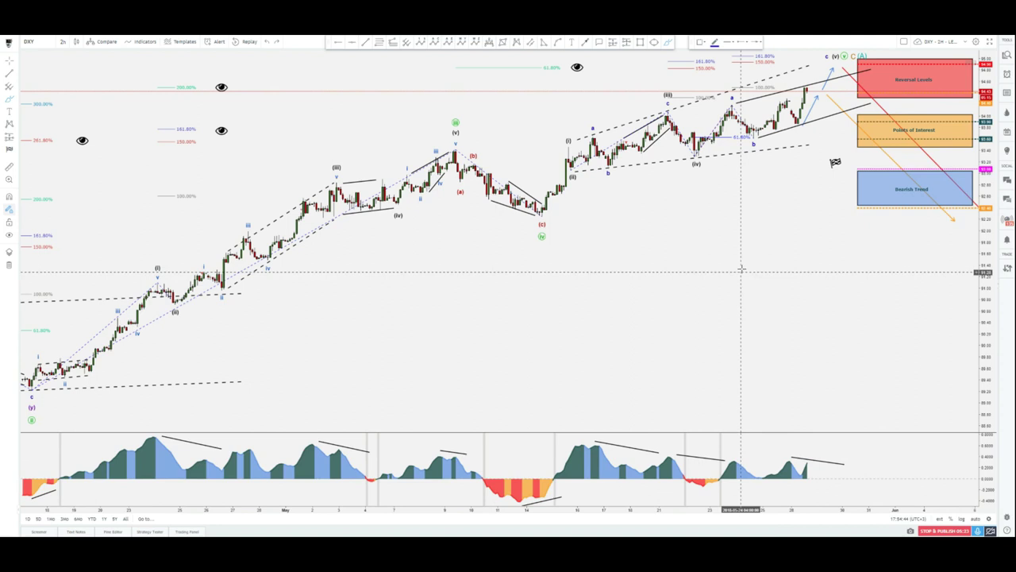
pyautogui.click(717, 241)
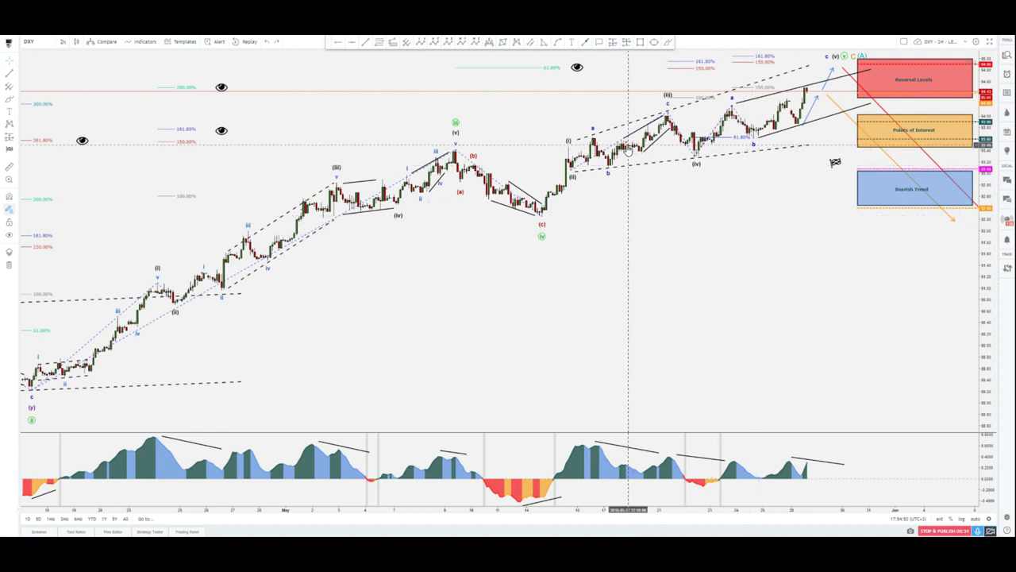
pyautogui.moveTo(626, 145)
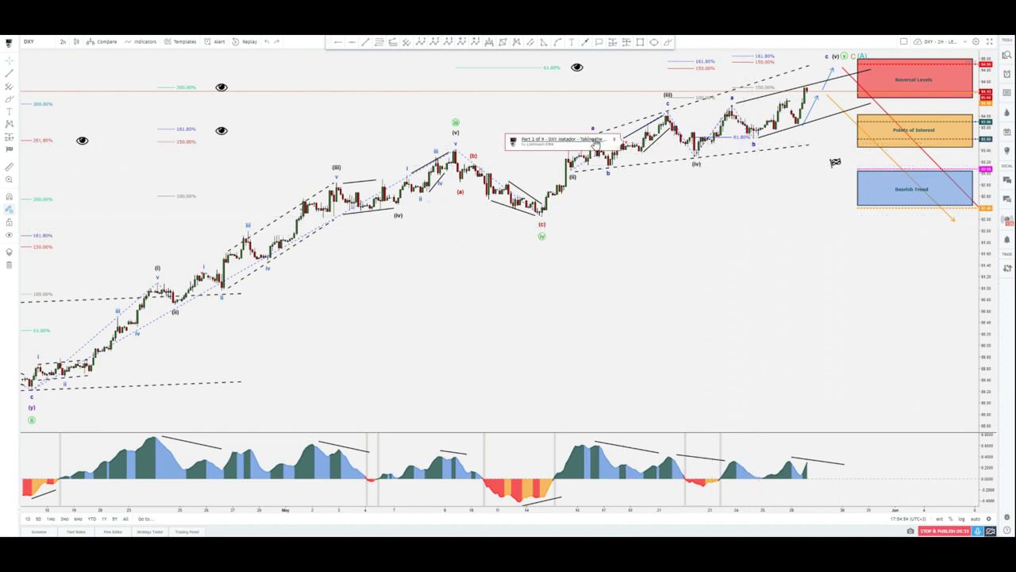